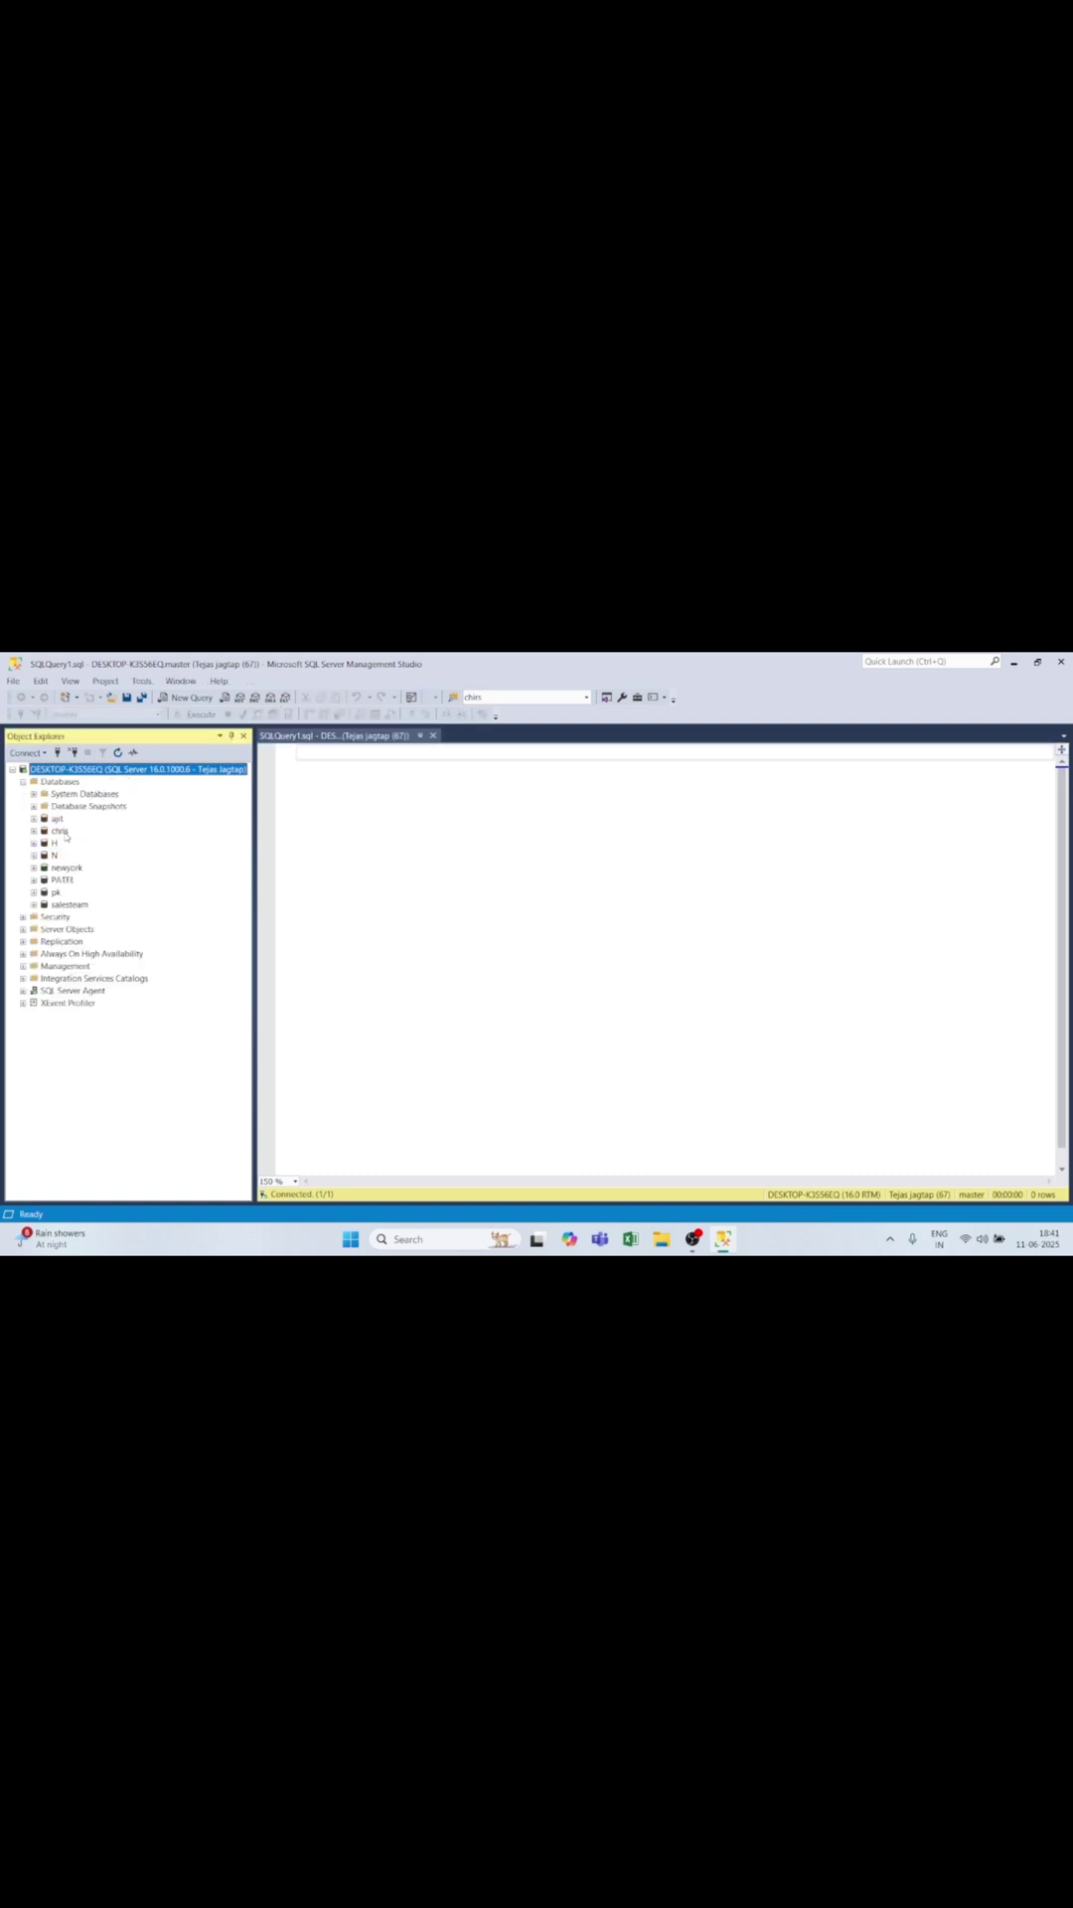
Select the chris database in Object Explorer and bring up its context menu.
left_click(58, 831)
right_click(61, 831)
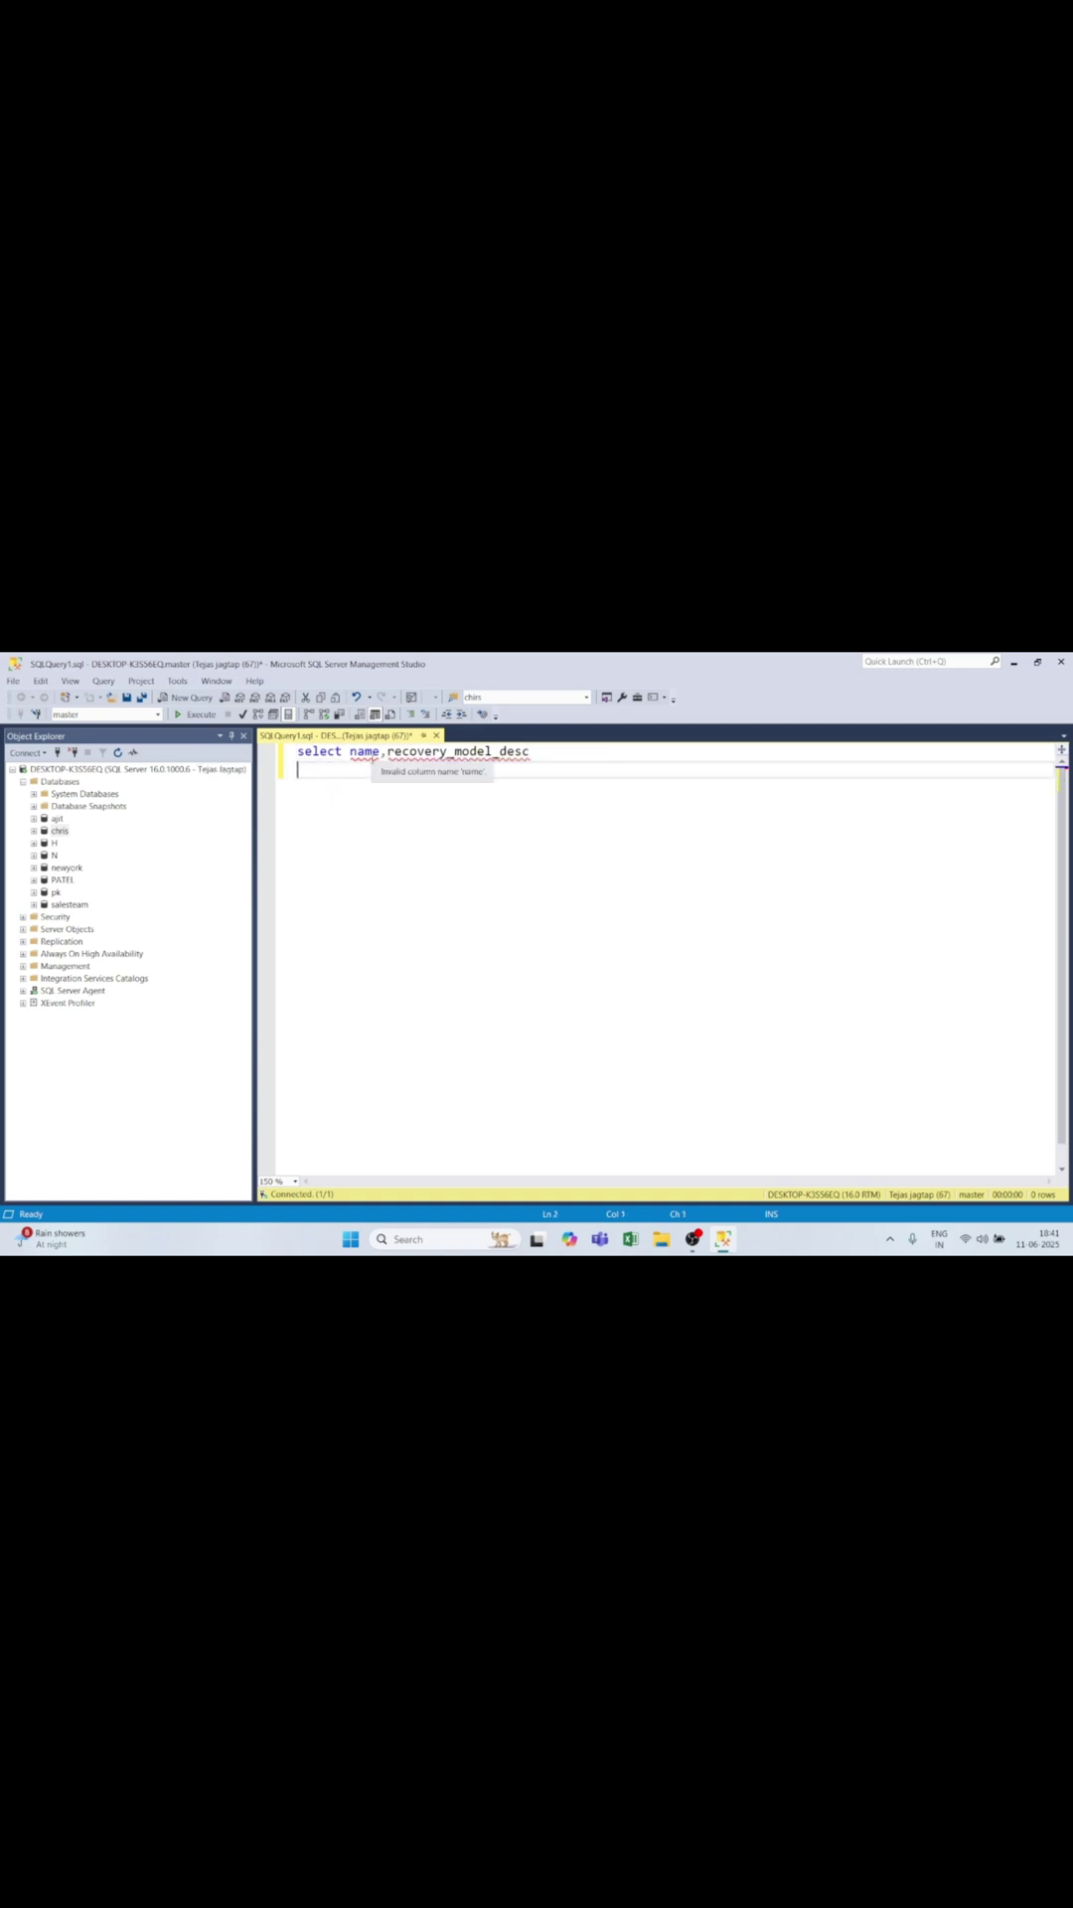
type("from")
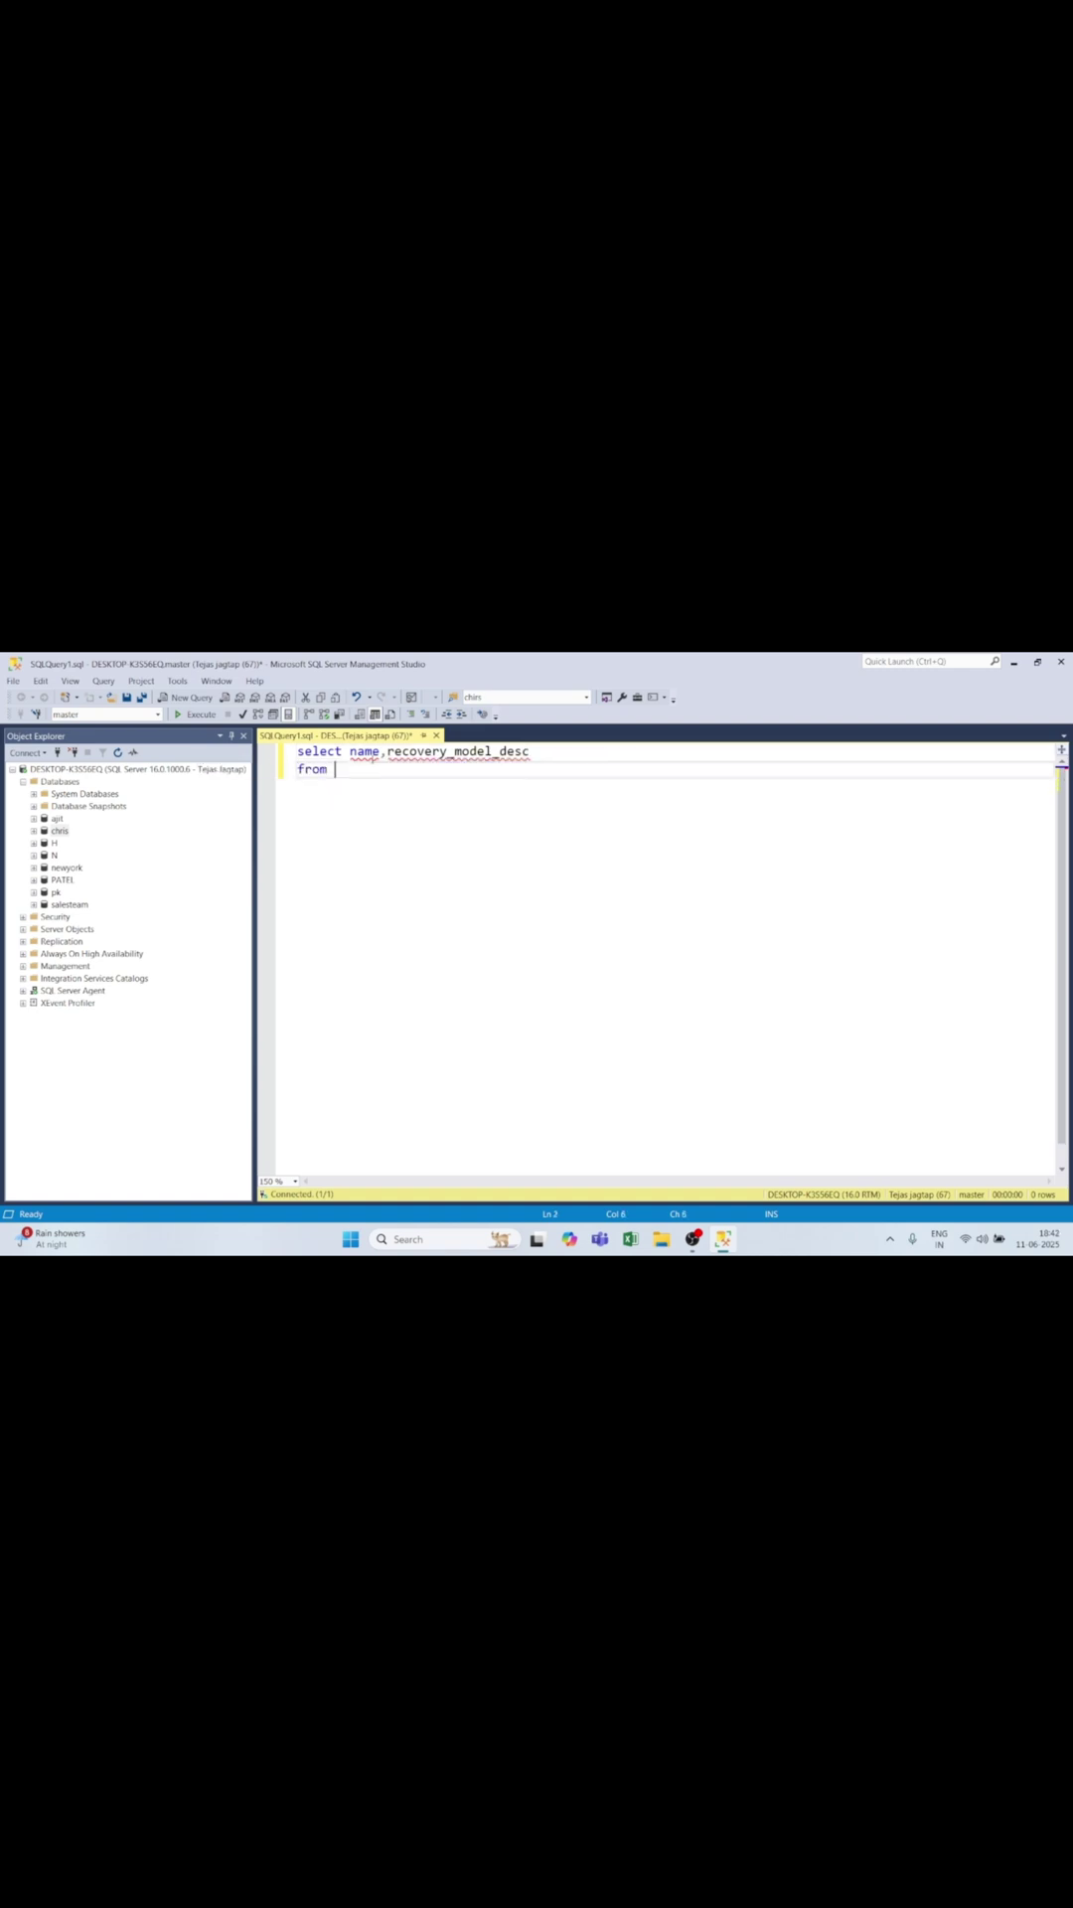
type("sys.databases;")
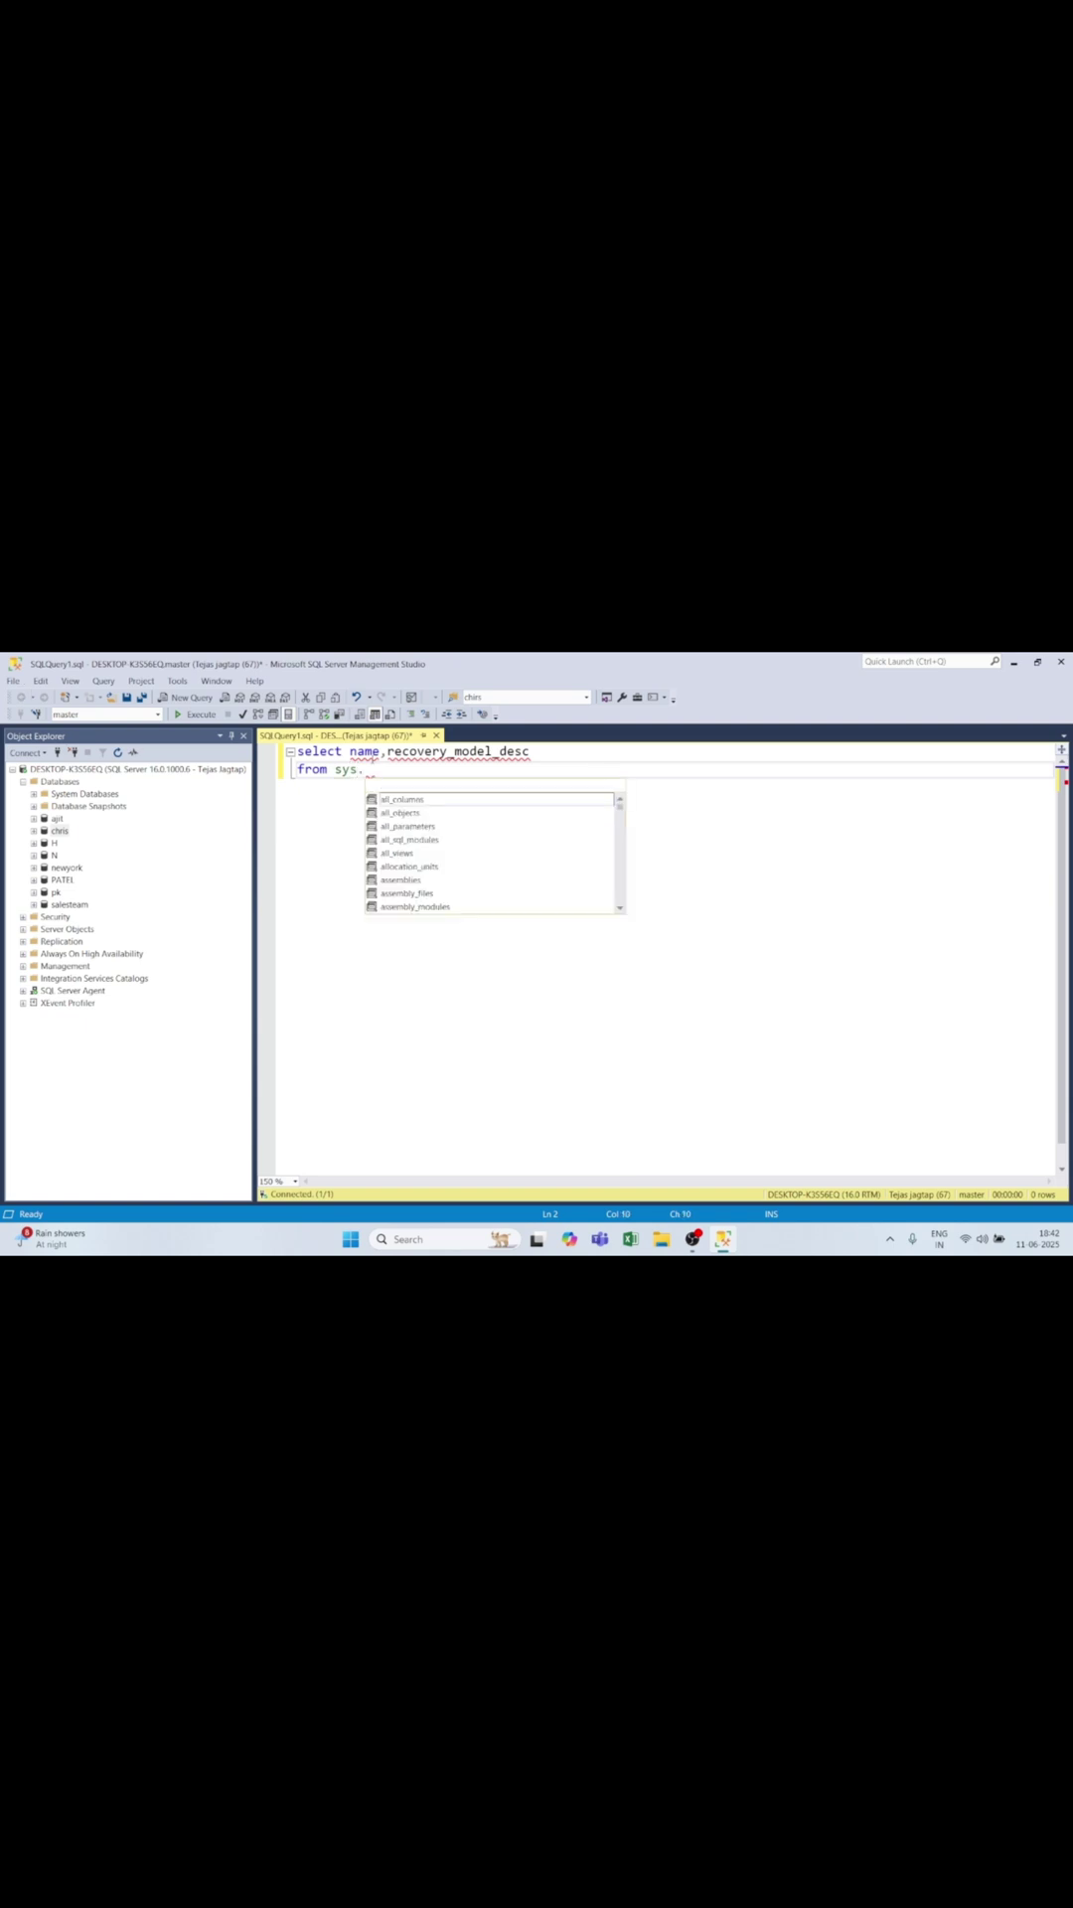